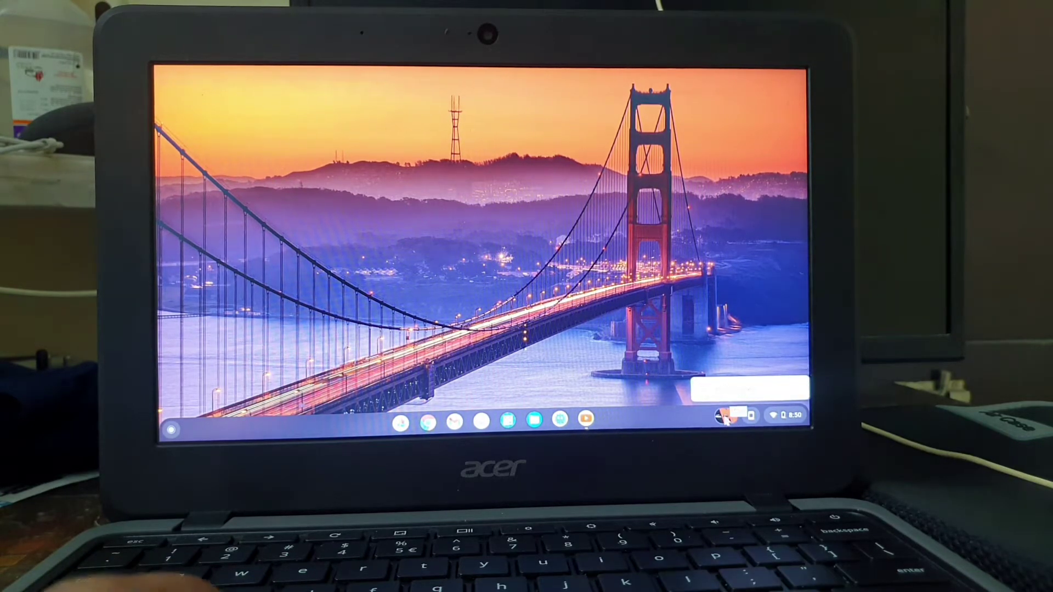
Step: Remove the duplicate 'Untitled (1)' entry from the shelf's downloads tray
click(725, 417)
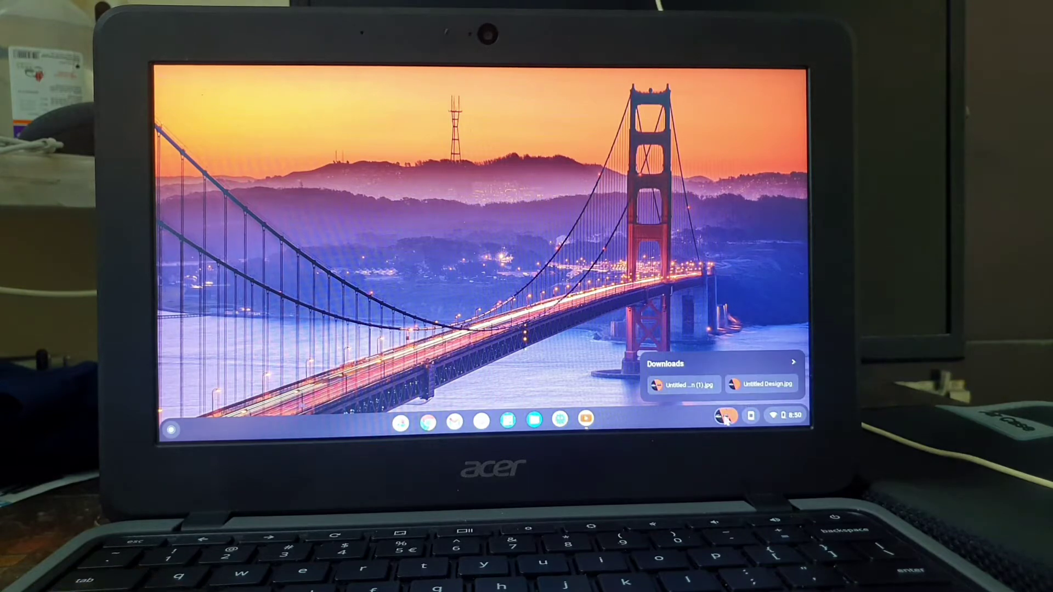
right_click(700, 386)
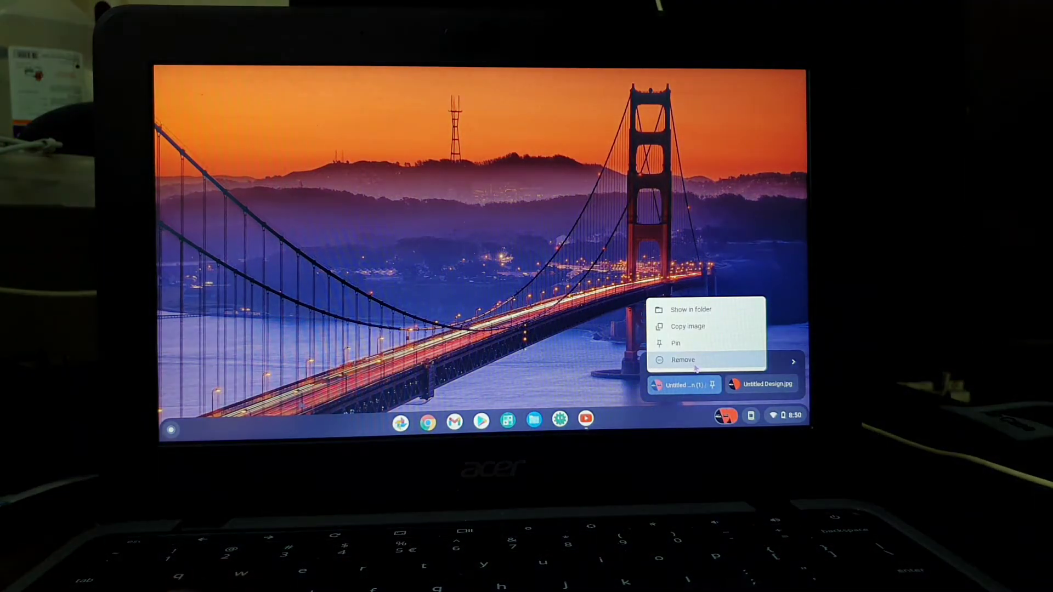
click(683, 361)
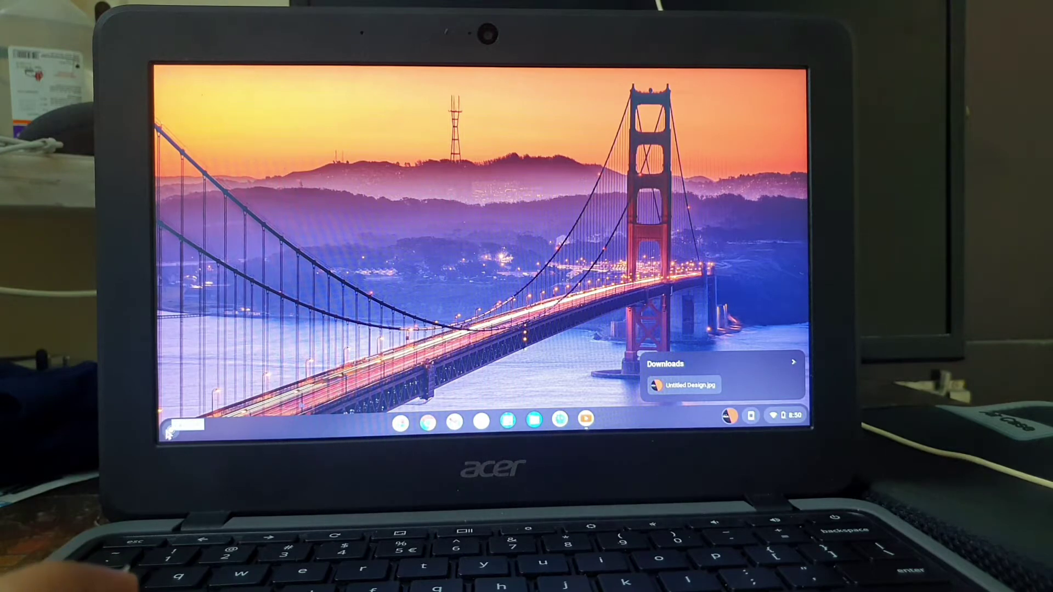
click(171, 428)
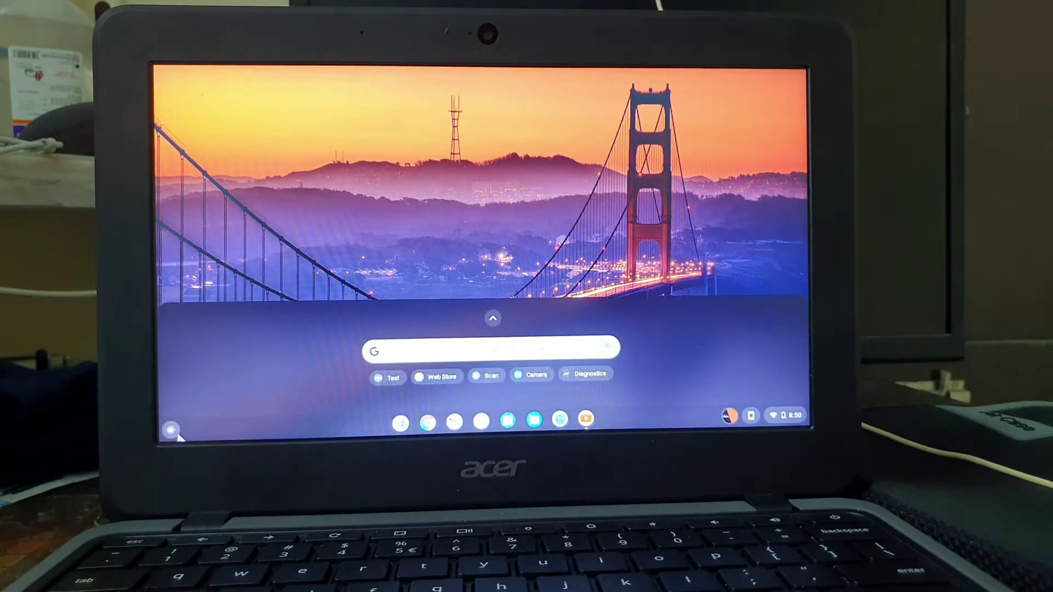
key(super)
key(super)
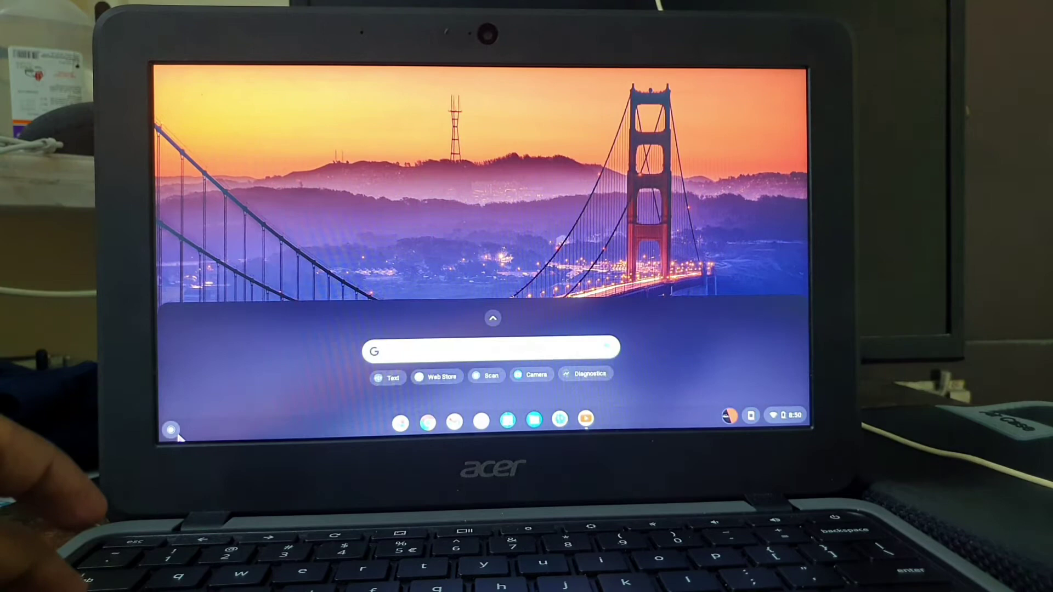
text(d)
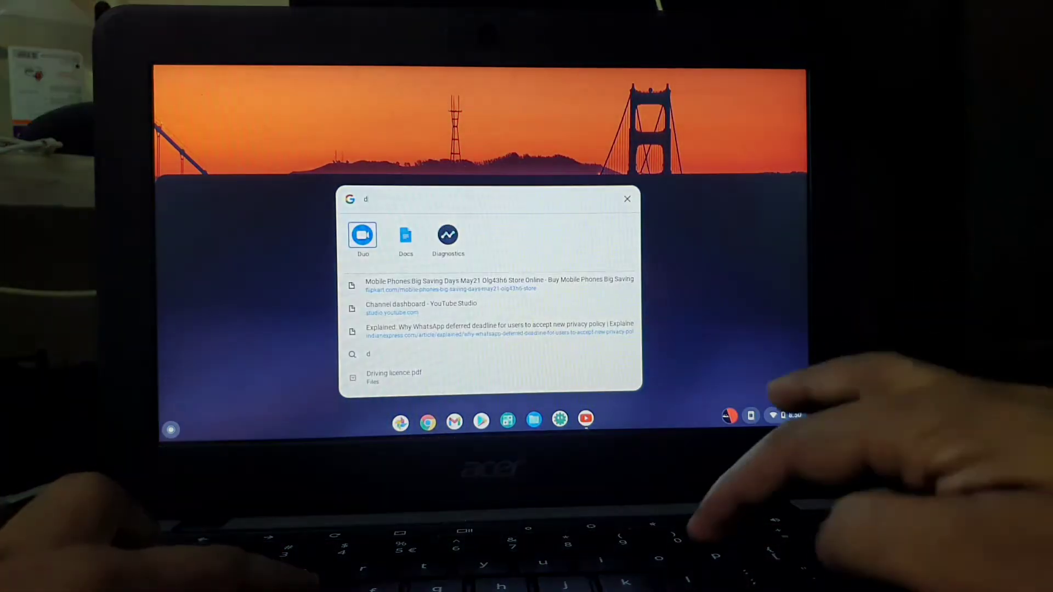
text(ia)
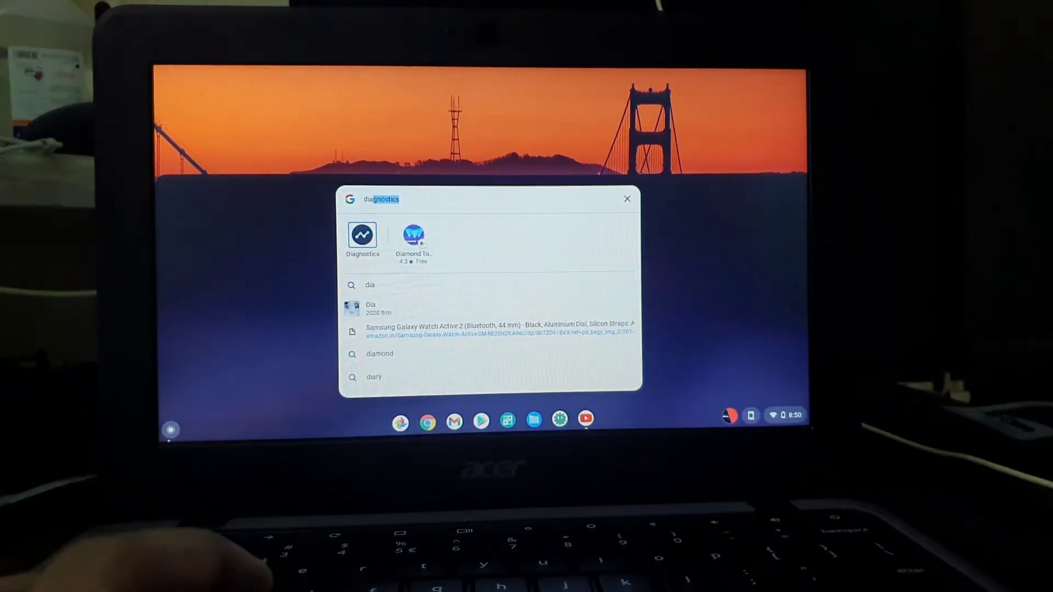
click(363, 246)
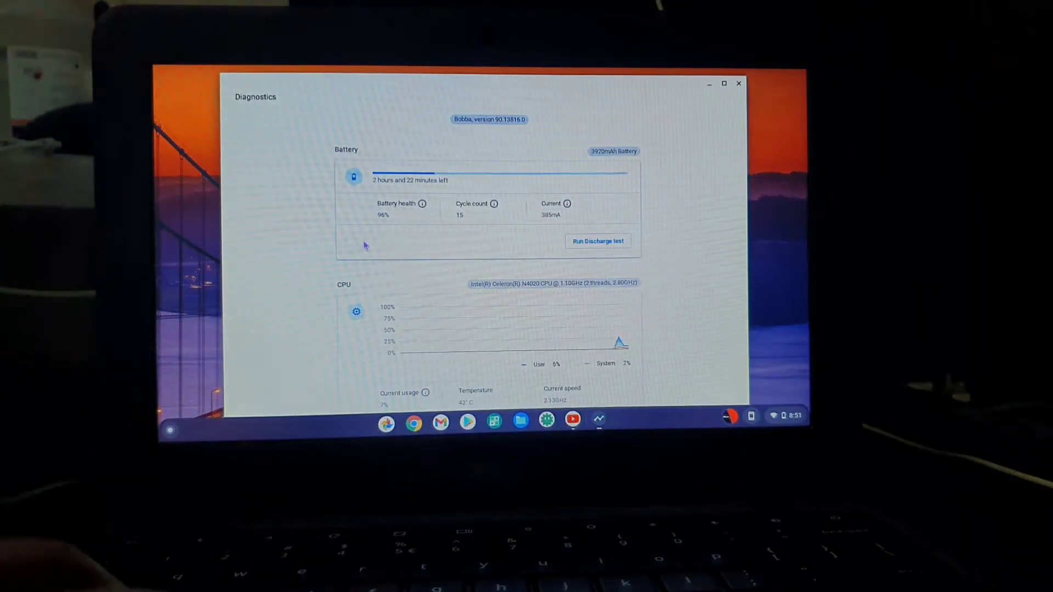
scroll(364, 243, down, 1)
scroll(364, 244, down, 2)
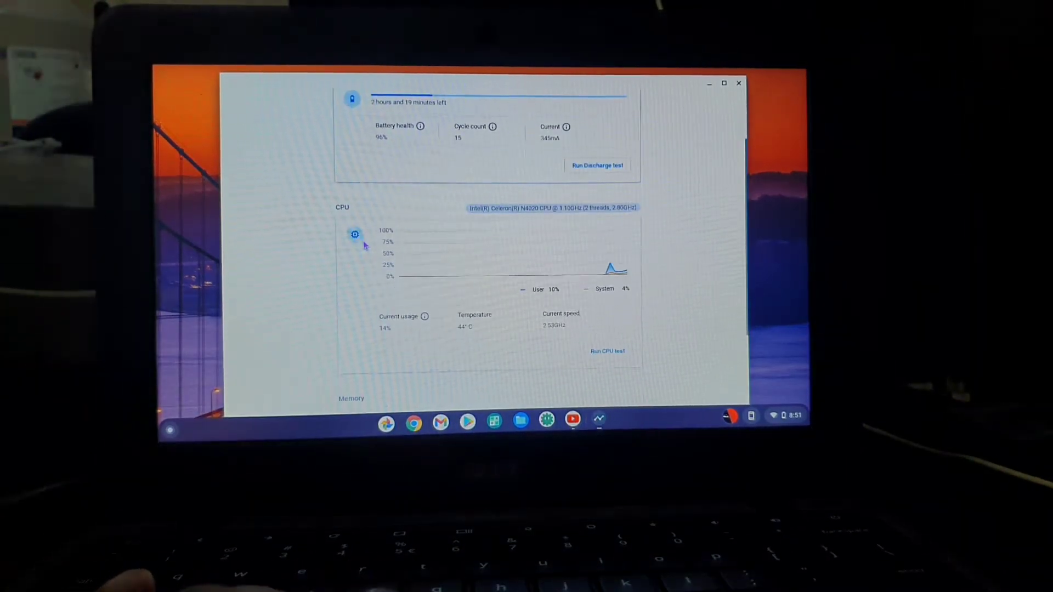
scroll(364, 244, down, 1)
scroll(364, 245, down, 1)
scroll(364, 245, down, 1)
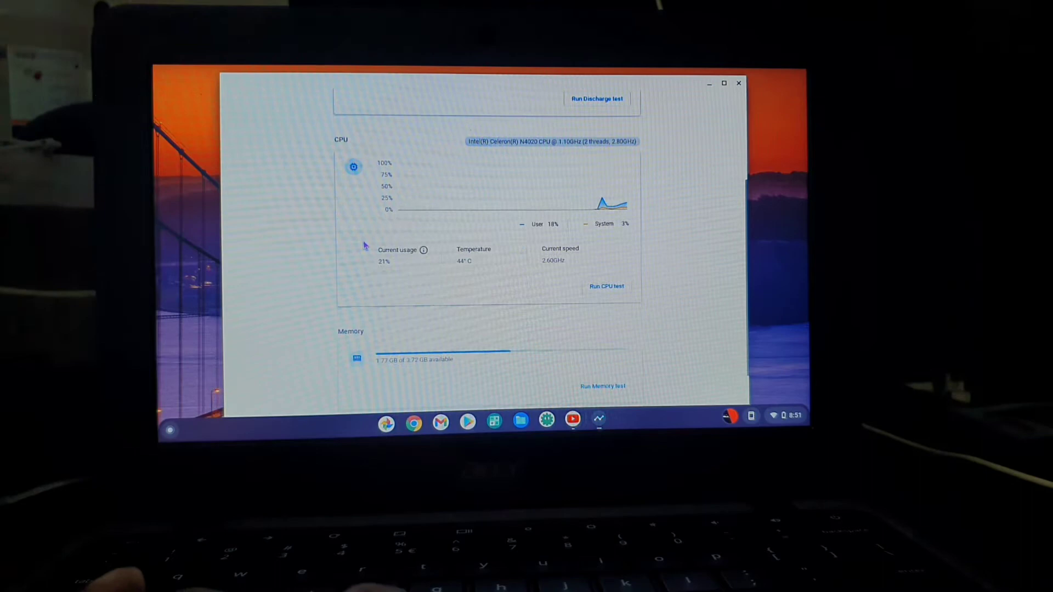
scroll(364, 244, down, 1)
scroll(364, 244, down, 1)
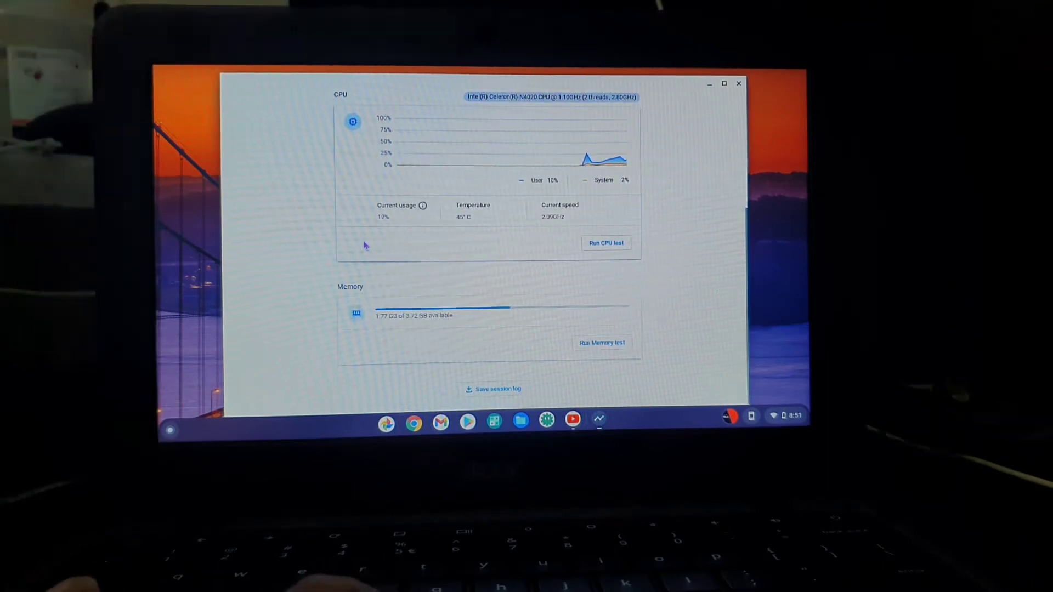
scroll(365, 244, up, 1)
scroll(364, 244, up, 3)
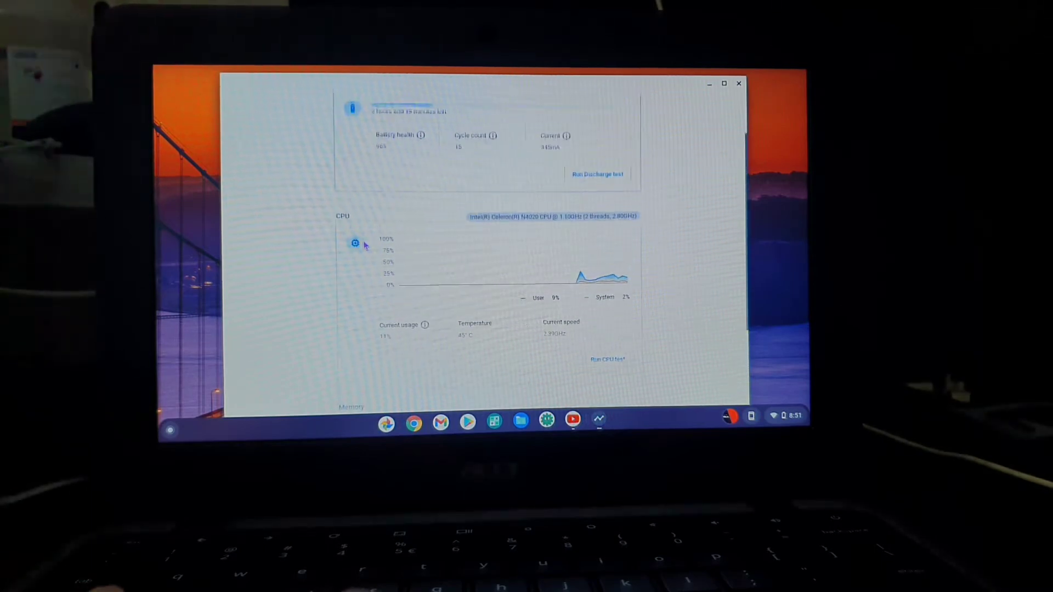
scroll(365, 244, up, 2)
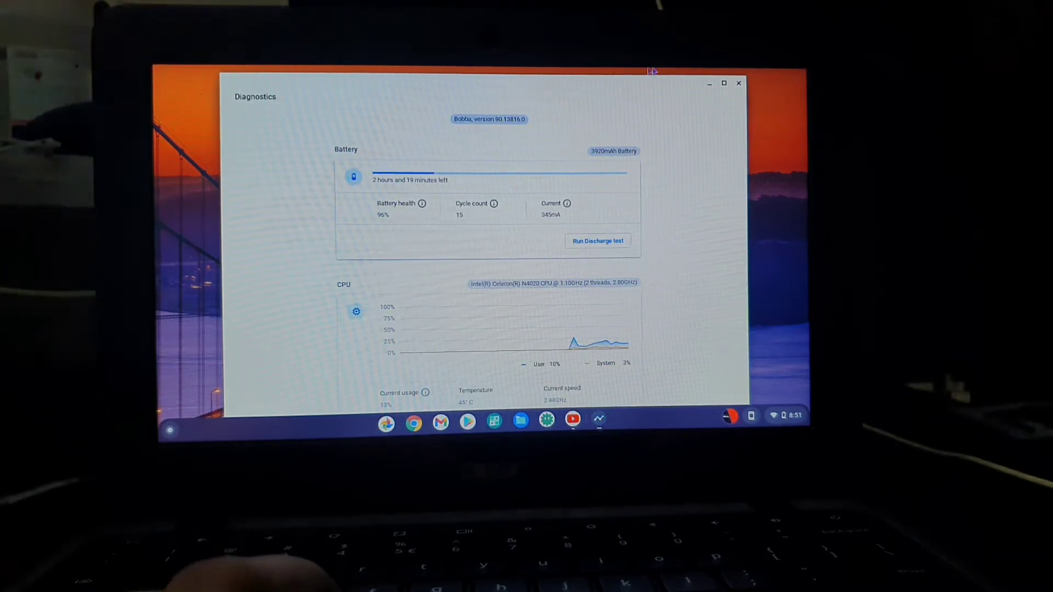
click(737, 84)
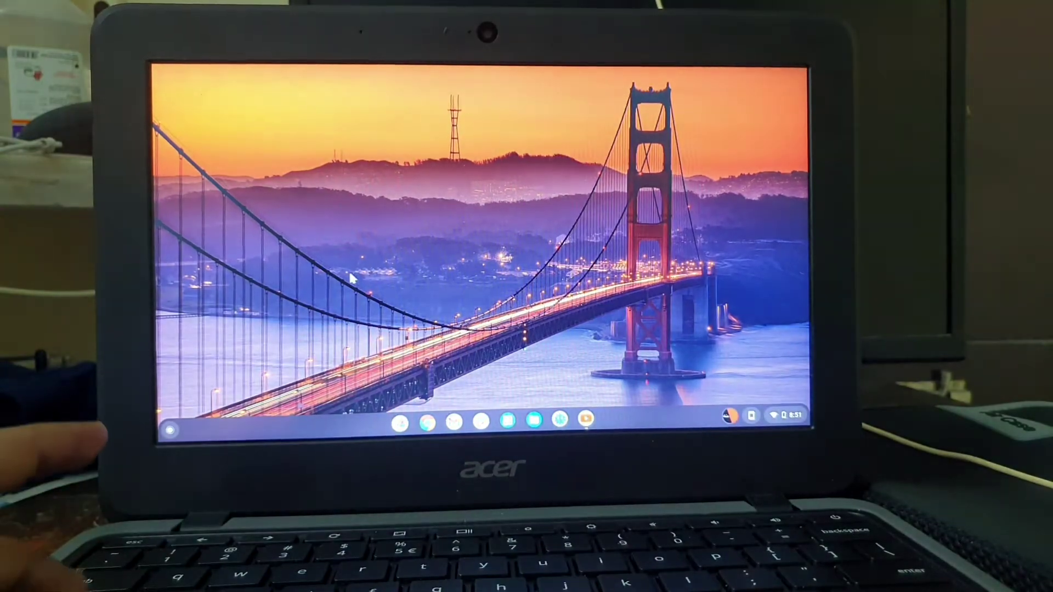
key(super)
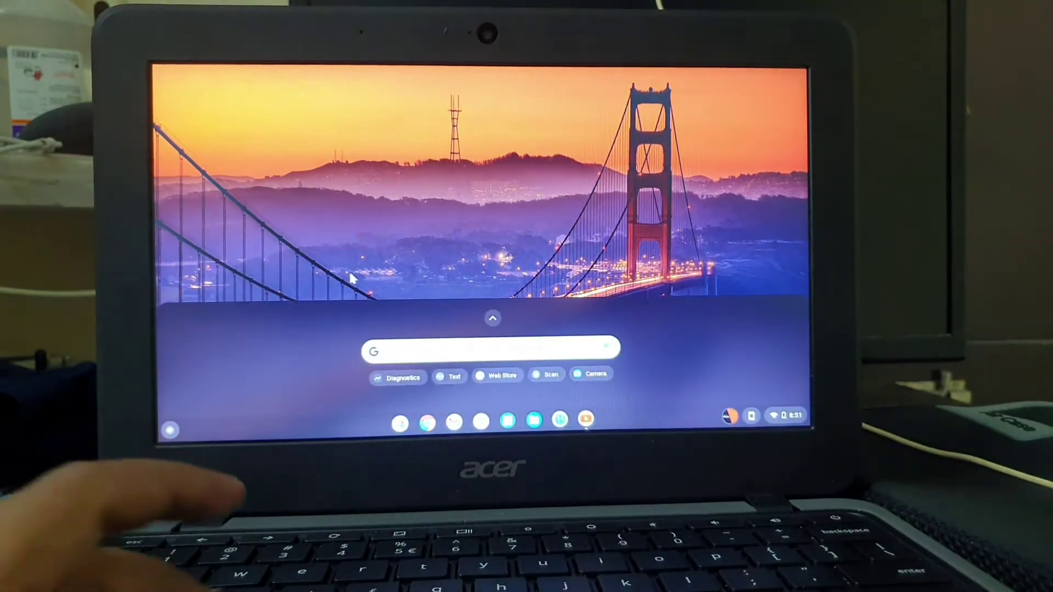
text(sca)
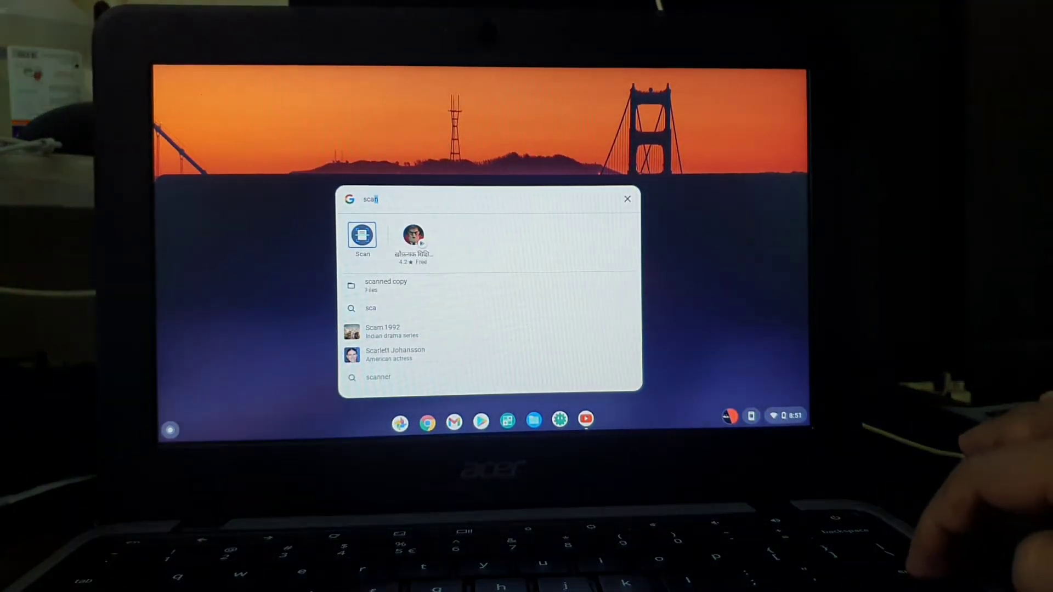
key(Return)
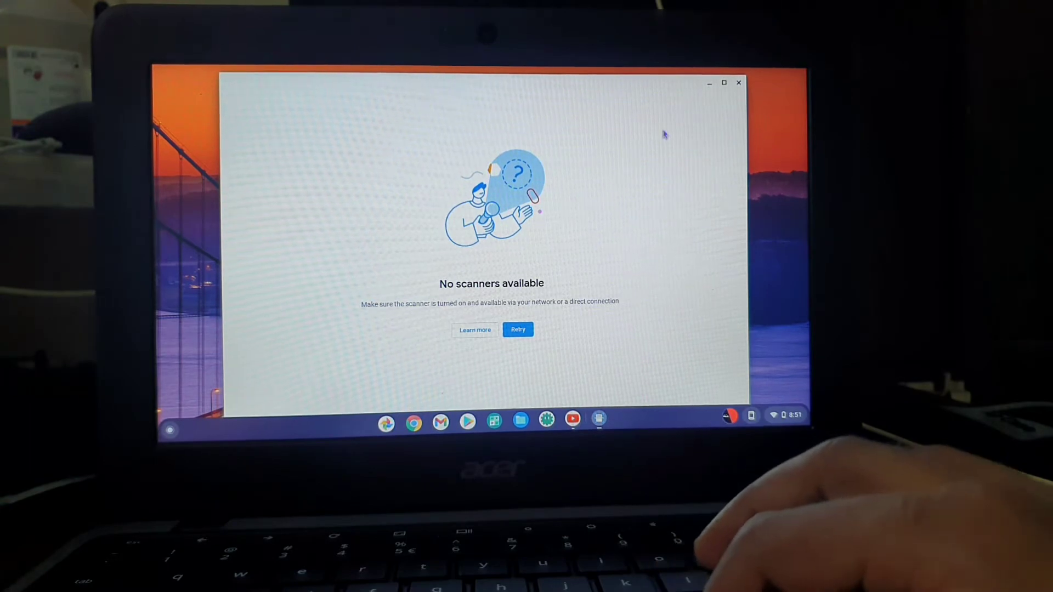
click(738, 83)
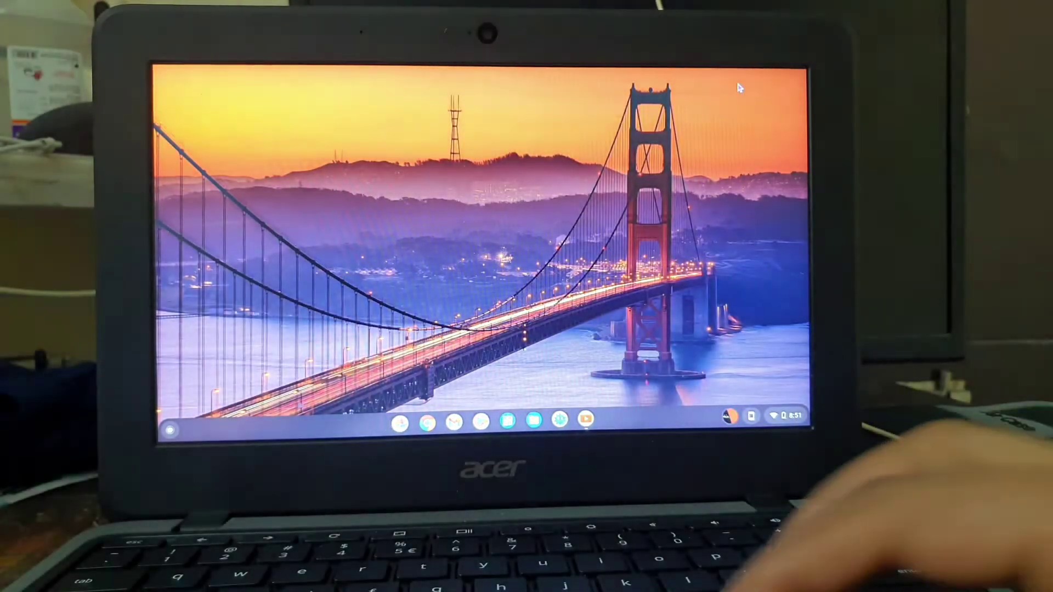
Step: Show the launcher app grid and check the Play Store and Google Photos uninstall options
key(super)
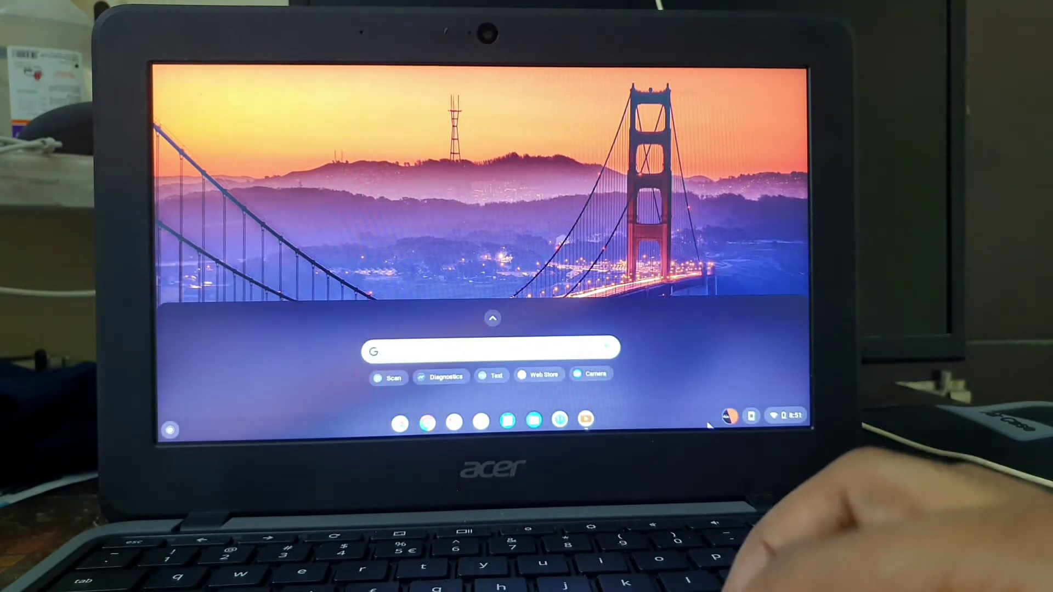
scroll(705, 398, down, 3)
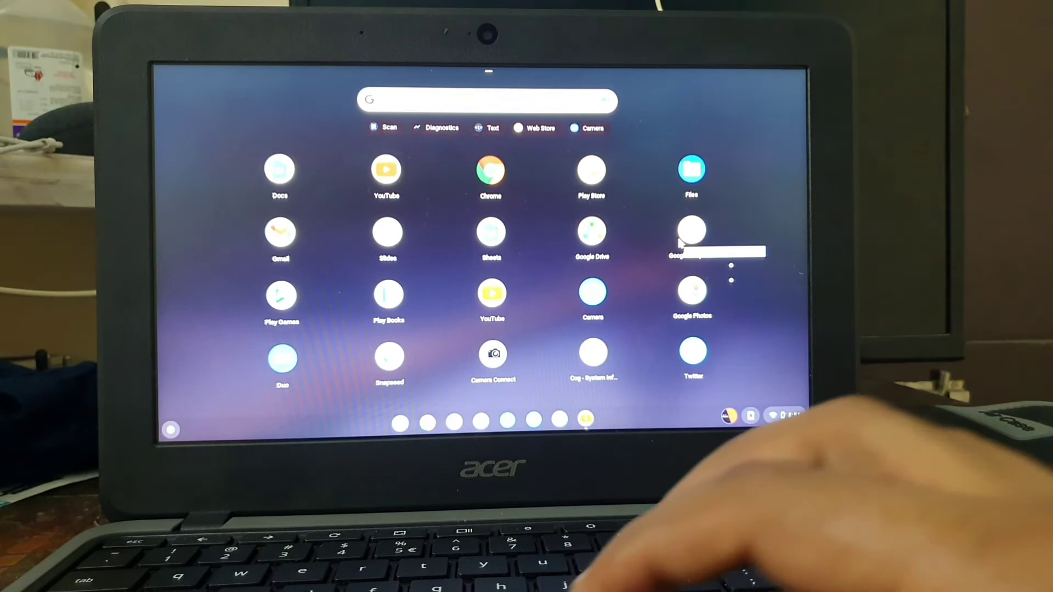
right_click(563, 179)
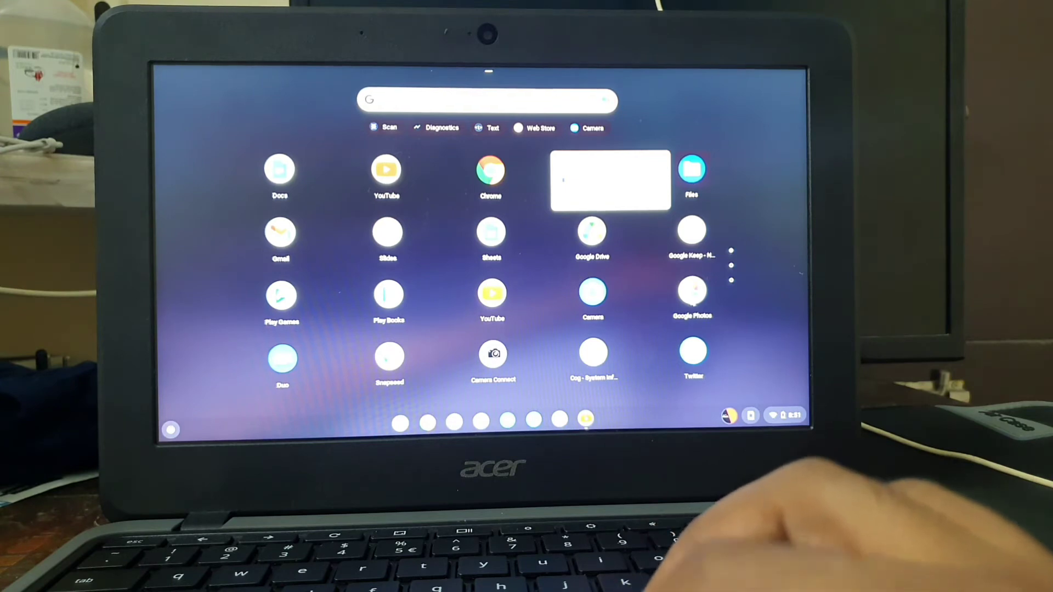
right_click(692, 294)
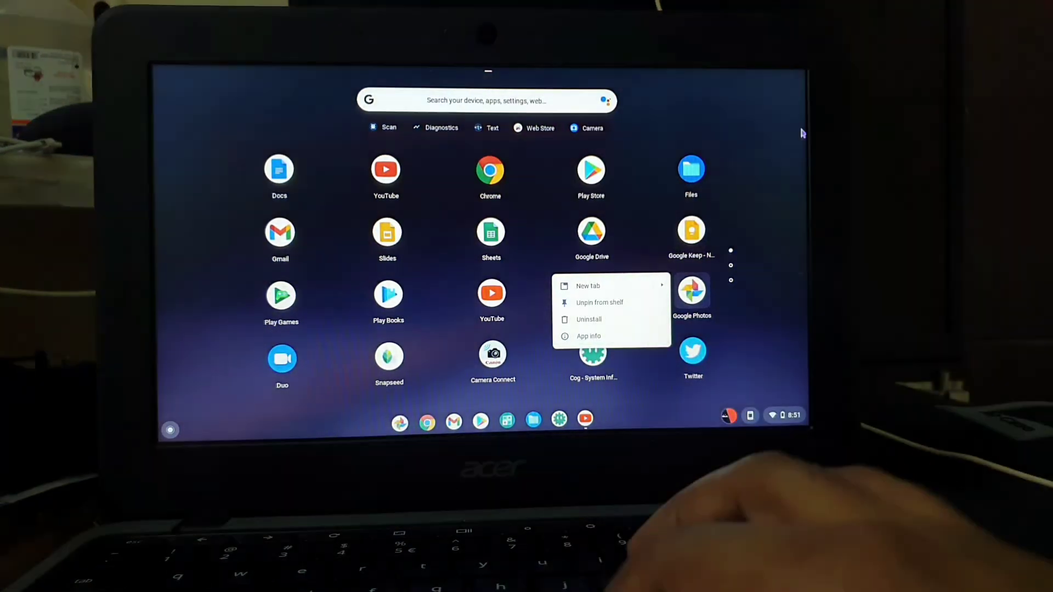
click(792, 140)
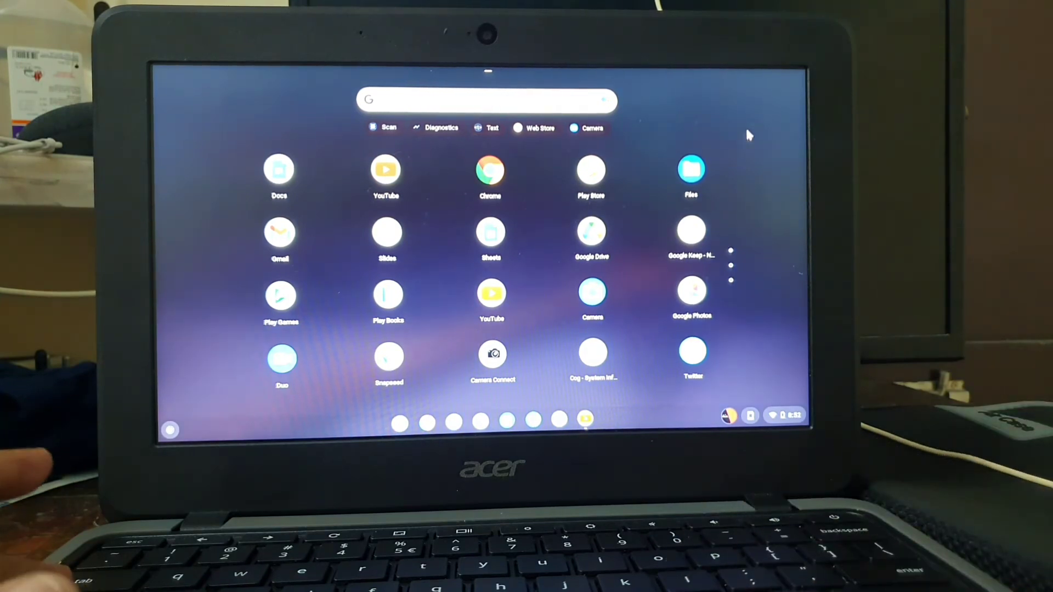
Step: Load YouTube in a new Chrome window, run it as an app, then close that app window
key(ctrl+n)
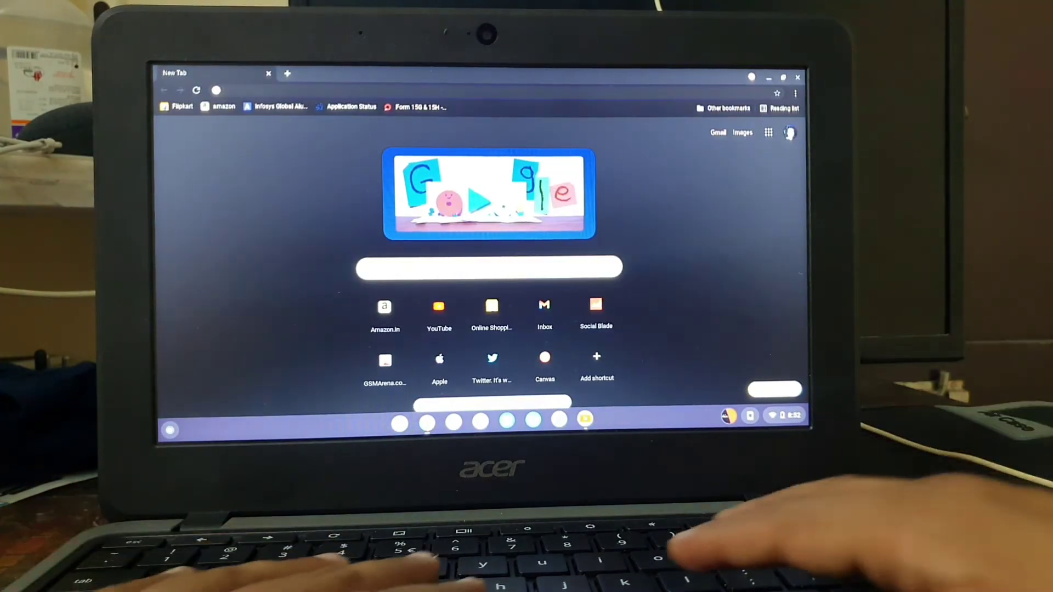
text(youtube)
key(Return)
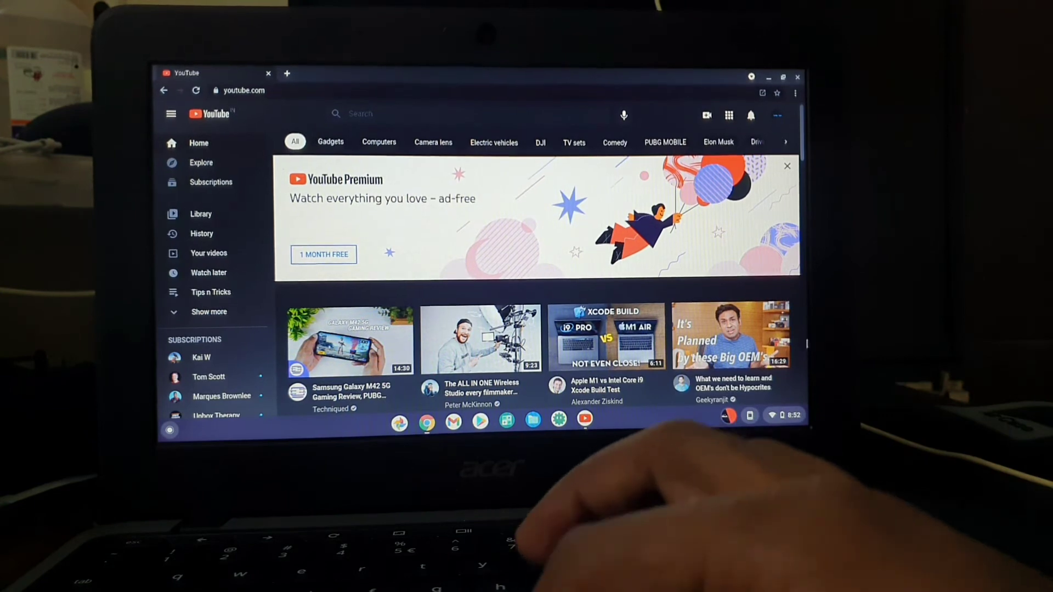
click(795, 93)
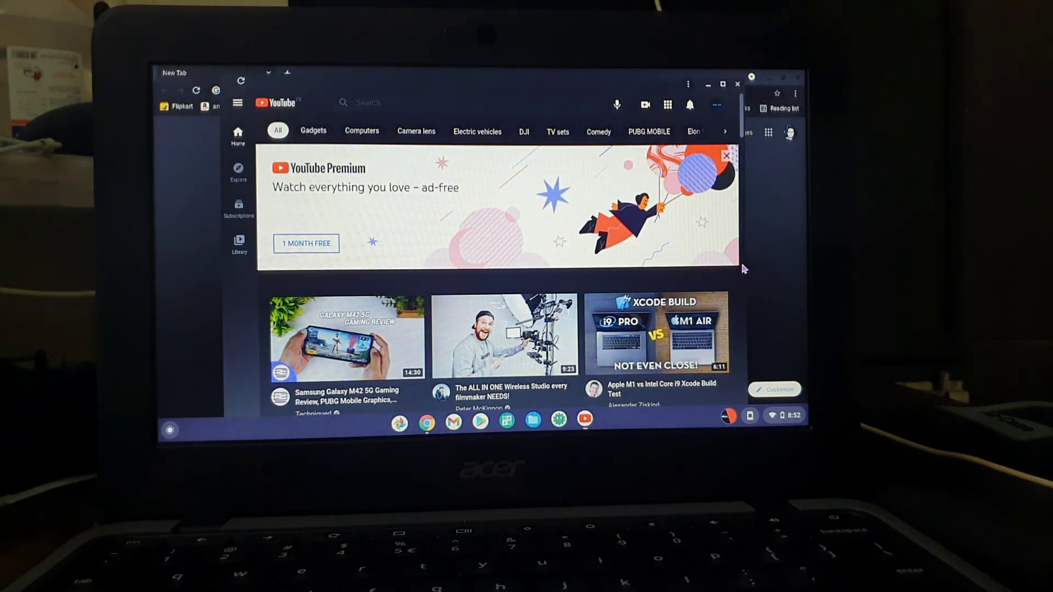
click(738, 85)
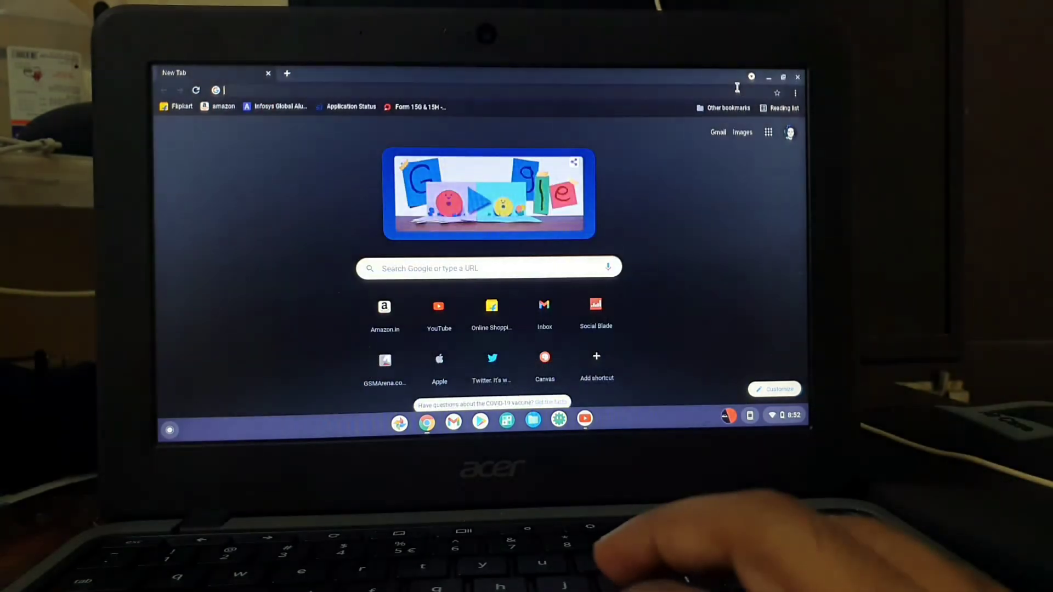